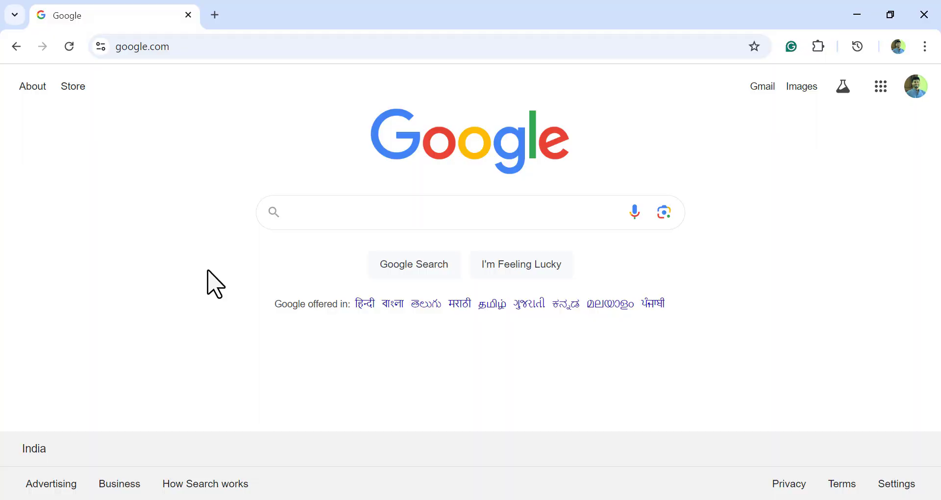
Step: Search Google for 'screener.in' and open the Screener.in home page from the results
left_click(304, 216)
type("sc")
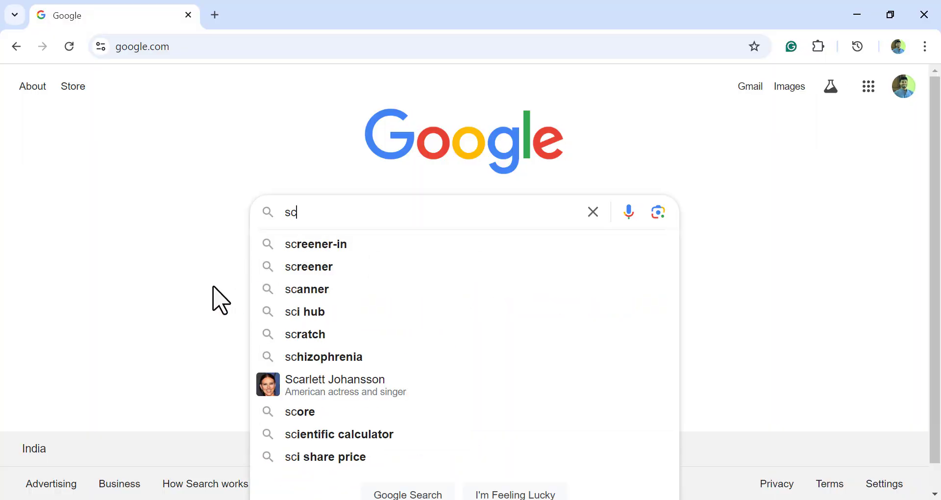
type("reener.in")
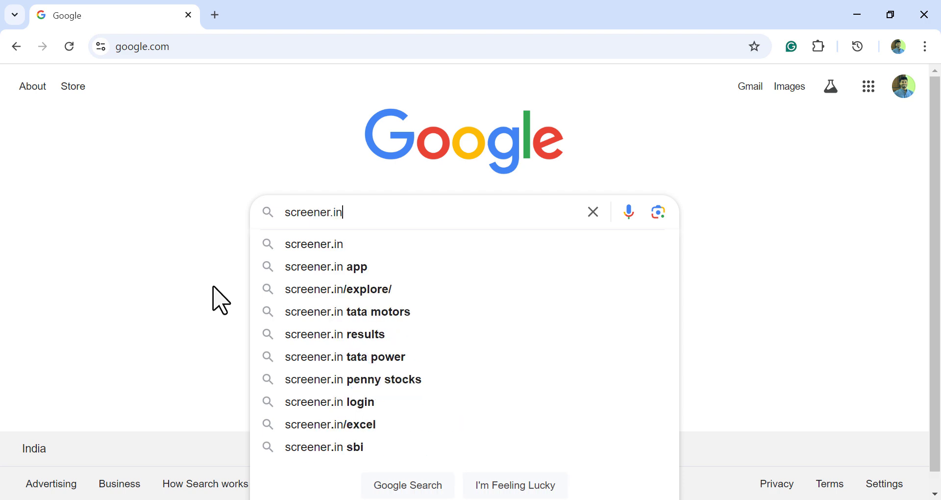
key("Return")
left_click(233, 234)
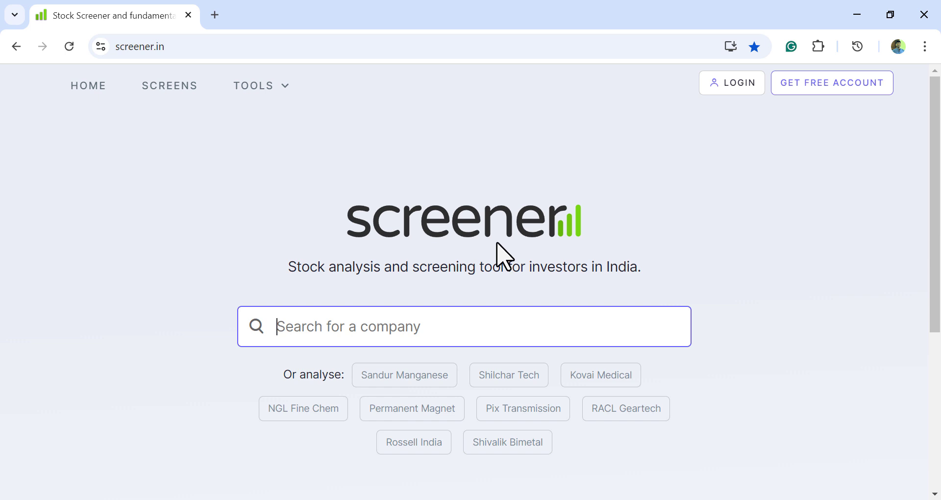
Step: Log in to Screener.in with Google, choosing your Google account
left_click(736, 86)
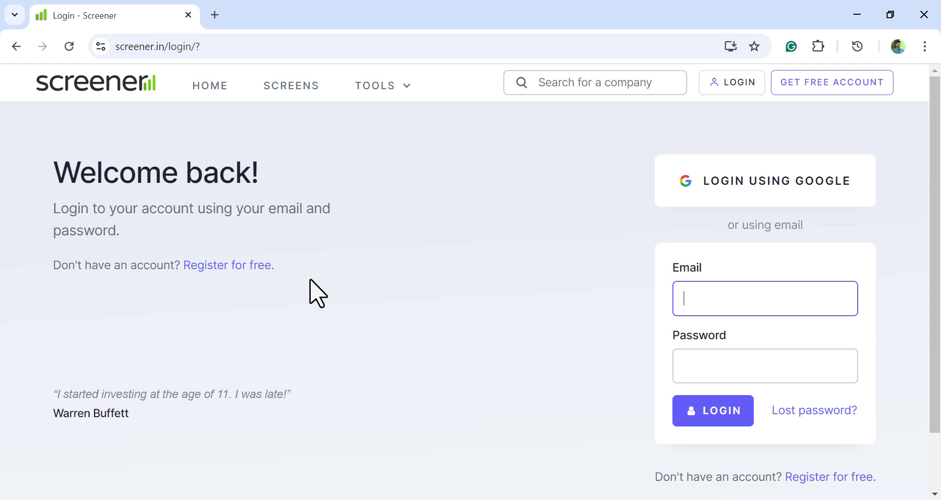
left_click(837, 206)
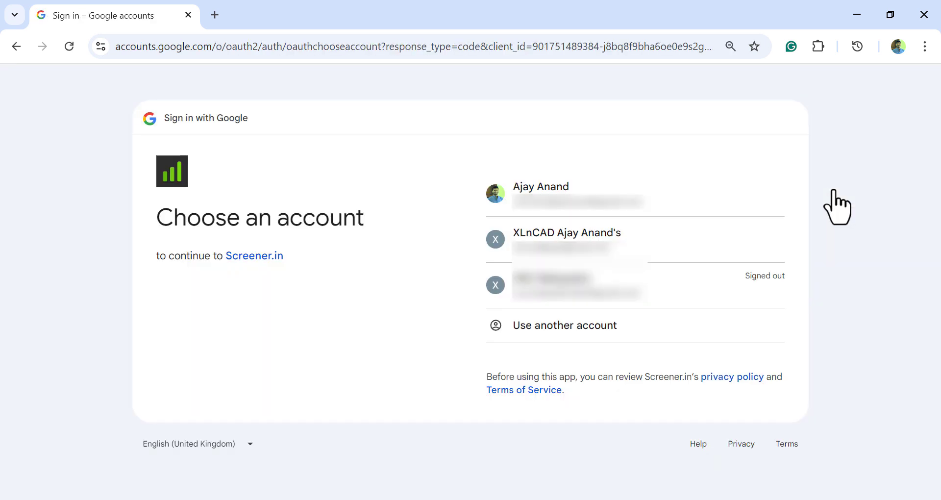
left_click(690, 214)
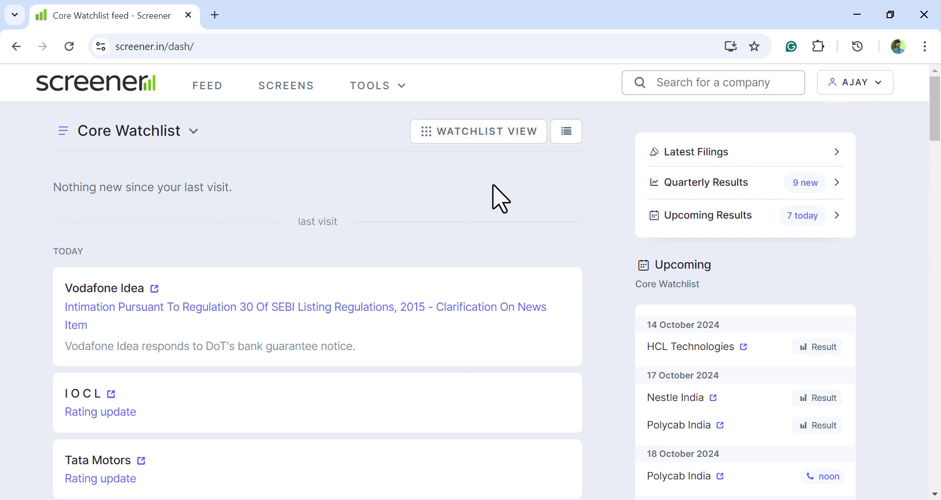
Step: Start a new stock screen from the Tools menu
left_click(401, 86)
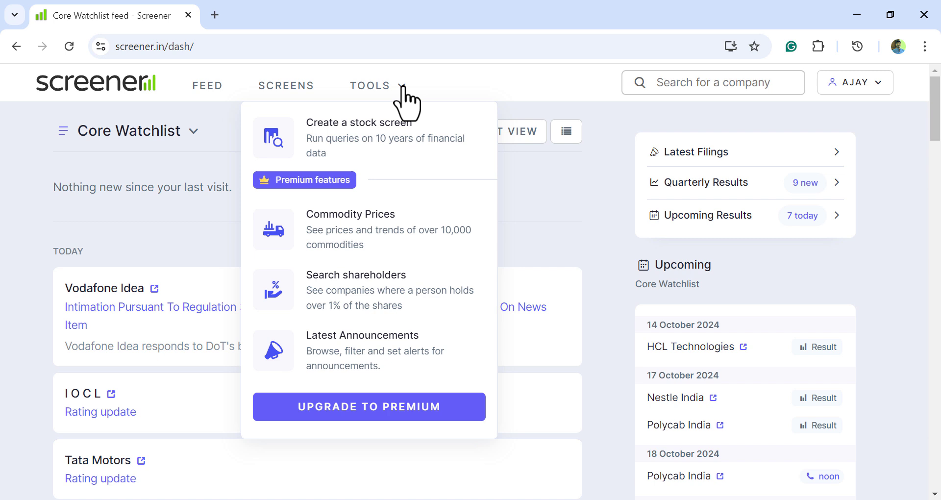
left_click(418, 151)
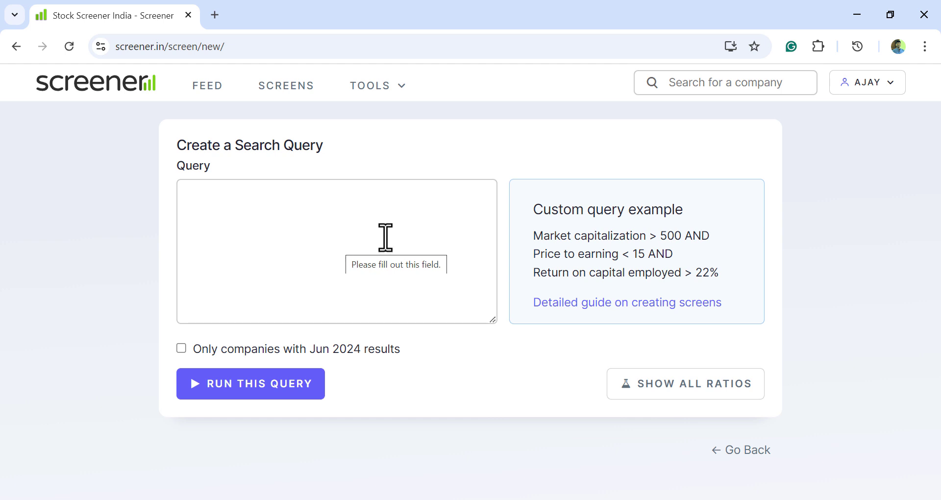
Step: Run the query 'Return over 1year > 200%', returning 339 matching stocks
left_click(252, 244)
type("Retu")
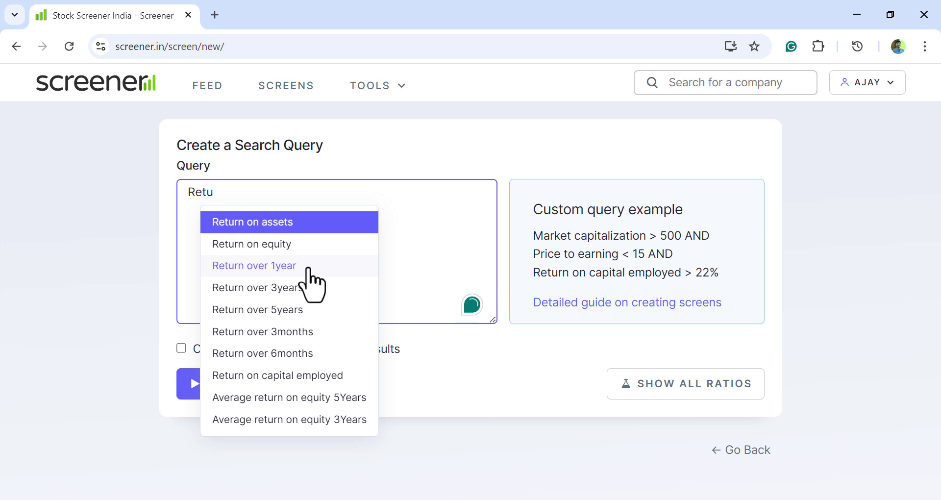
left_click(308, 267)
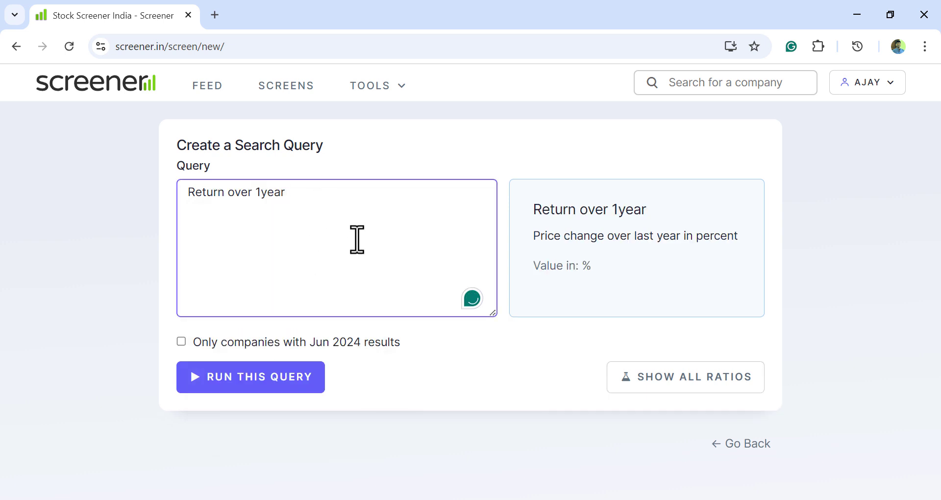
type(">200%")
left_click(279, 390)
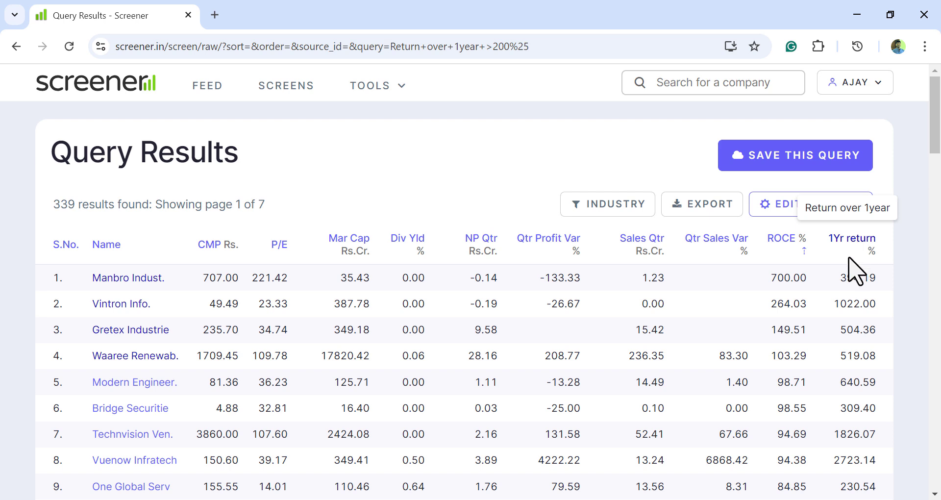
Step: View Modern Engineering and Projects' 1-year price chart, then return to Query Results
left_click(148, 386)
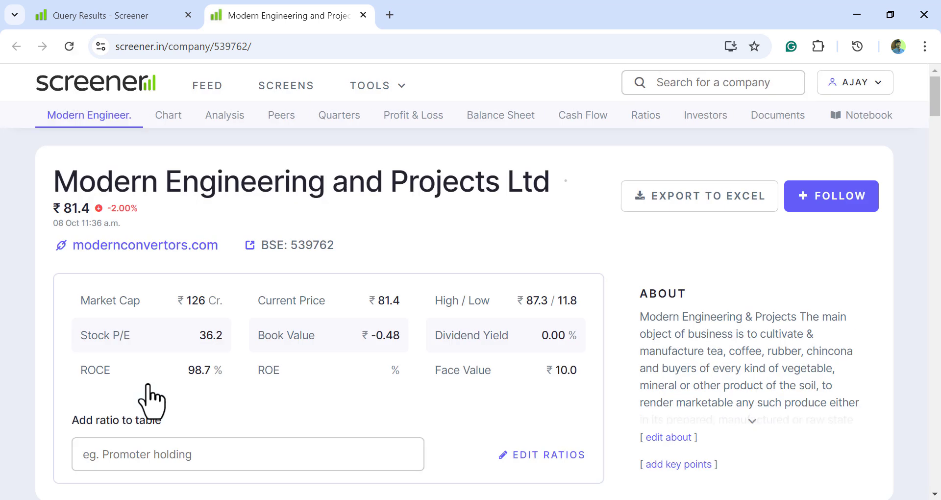
scroll(289, 349, "down", 2)
scroll(296, 350, "down", 5)
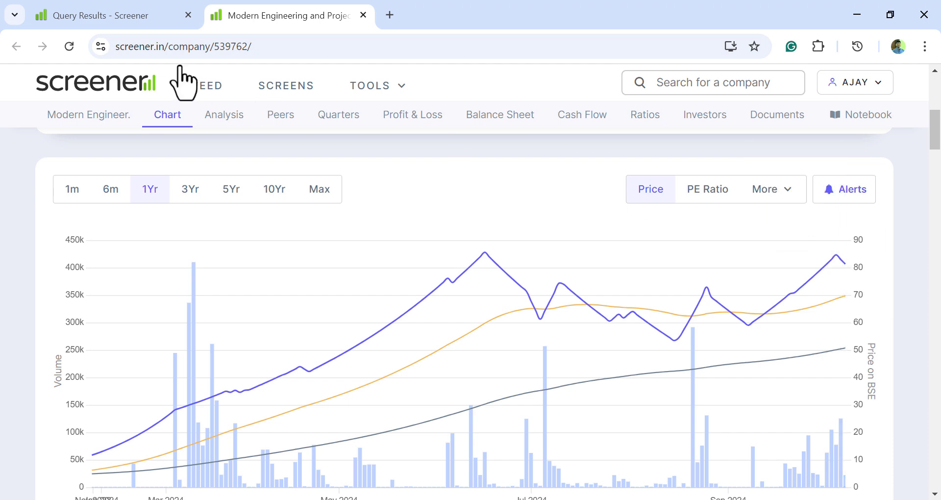
left_click(113, 15)
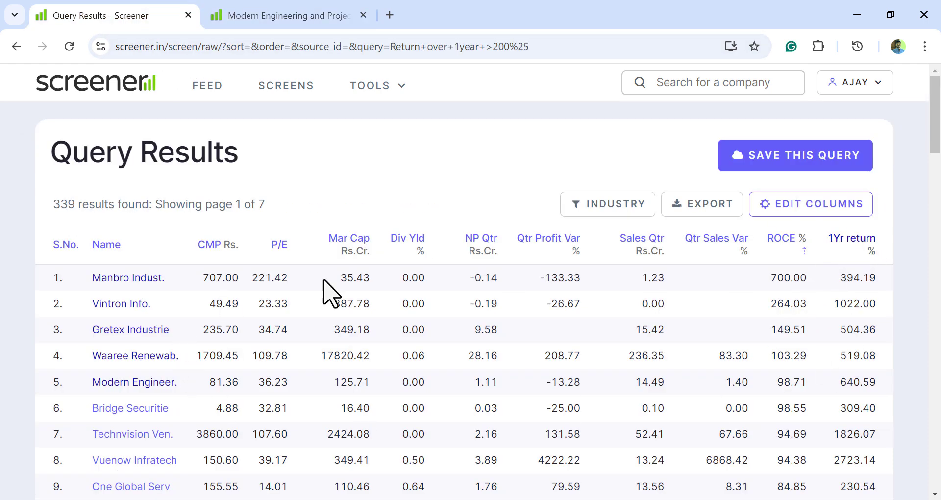
Step: Sort results by 1-year return ascending, putting Vedant Asset (200.31%) first
left_click(857, 243)
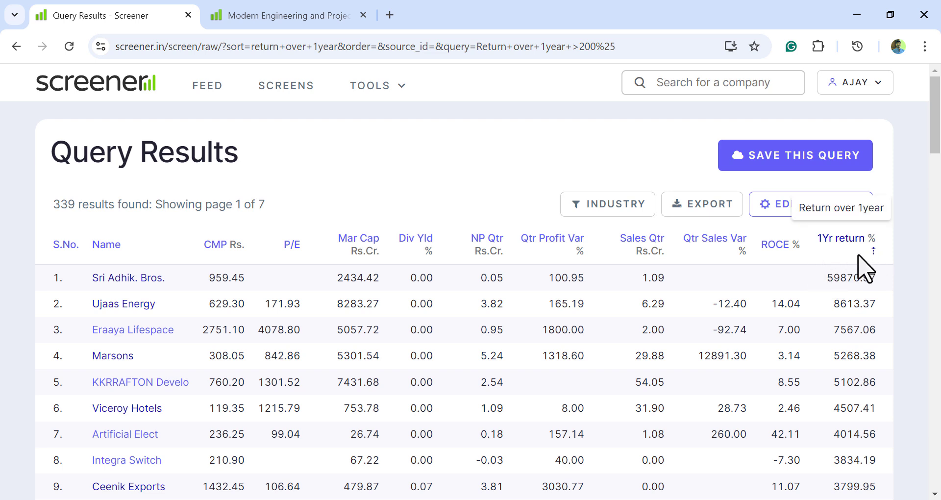
left_click(848, 237)
scroll(844, 314, "down", 4)
scroll(844, 314, "down", 20)
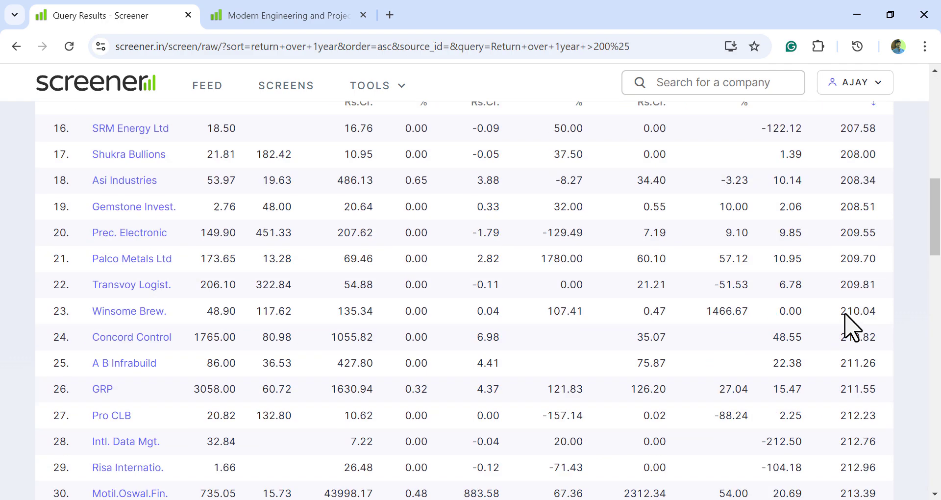
scroll(849, 319, "up", 20)
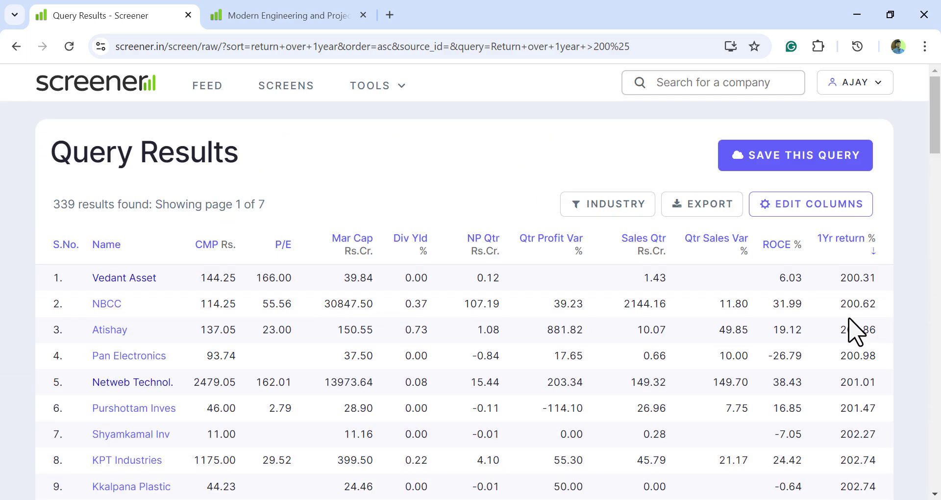
Step: Check NBCC (India) Ltd's 1-year price chart, then return to the Query Results tab
left_click(111, 309)
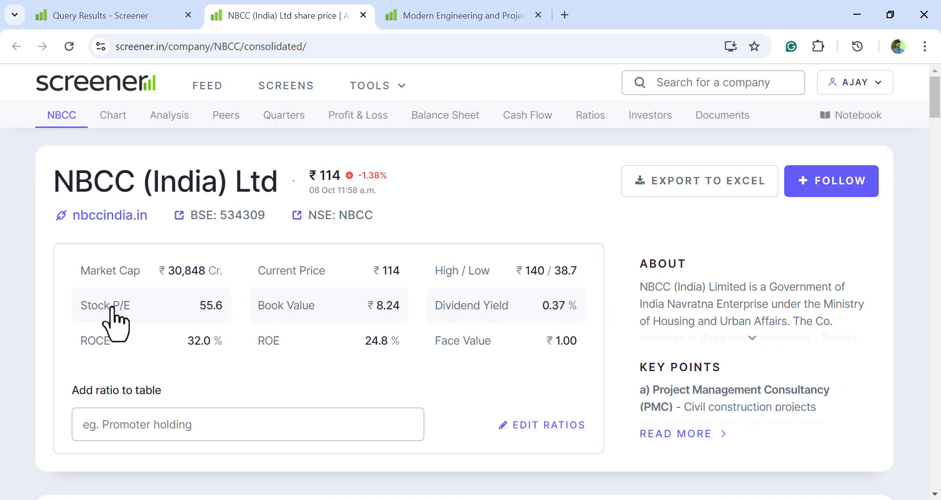
scroll(193, 231, "down", 7)
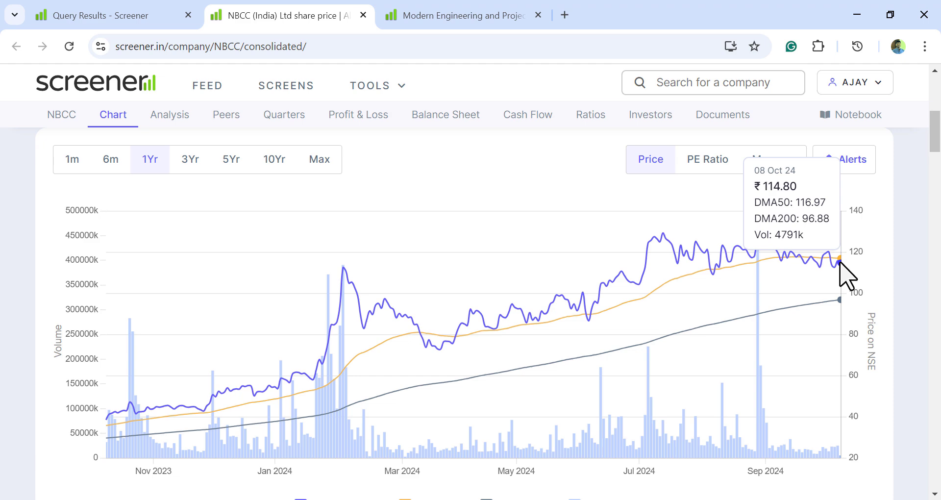
left_click(133, 12)
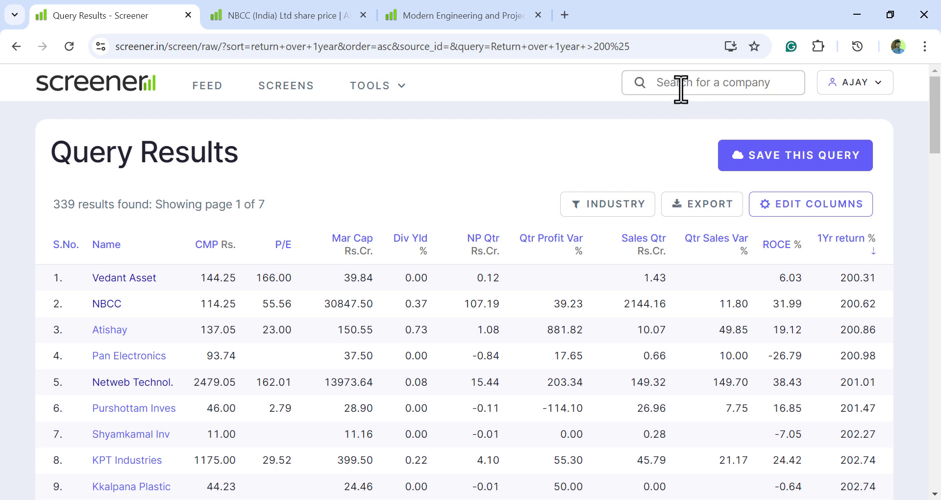
Step: Search for 'Vgu' and open V-Guard Industries Ltd's company page
left_click(720, 86)
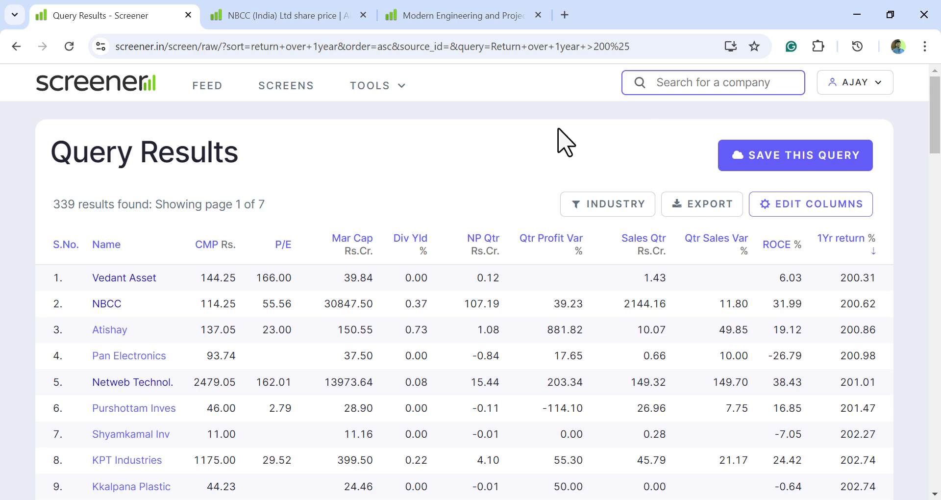
type("Vgu")
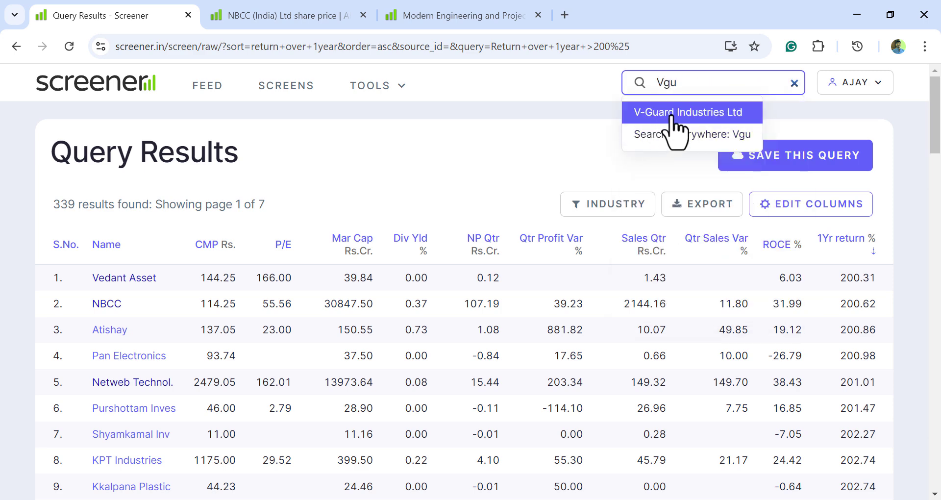
left_click(672, 117)
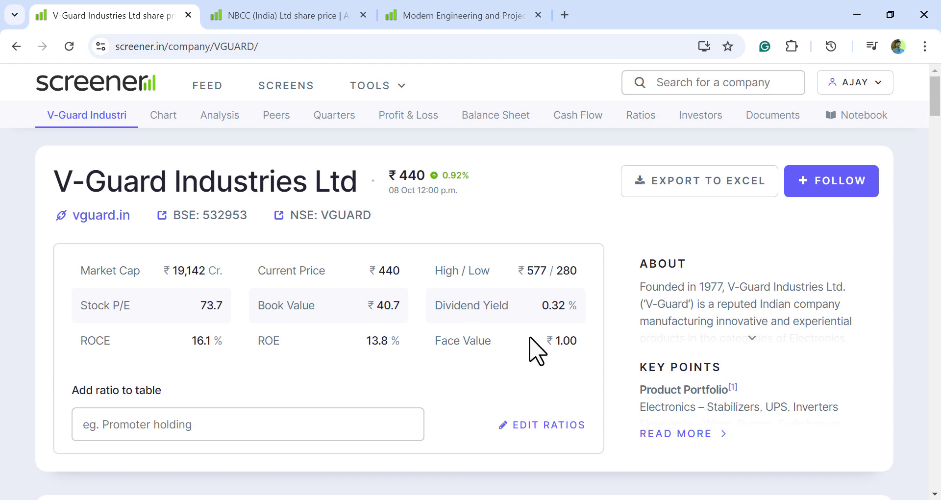
Step: Scroll V-Guard's page to view its 1-year price chart and pros and cons
scroll(392, 348, "down", 5)
scroll(407, 345, "down", 2)
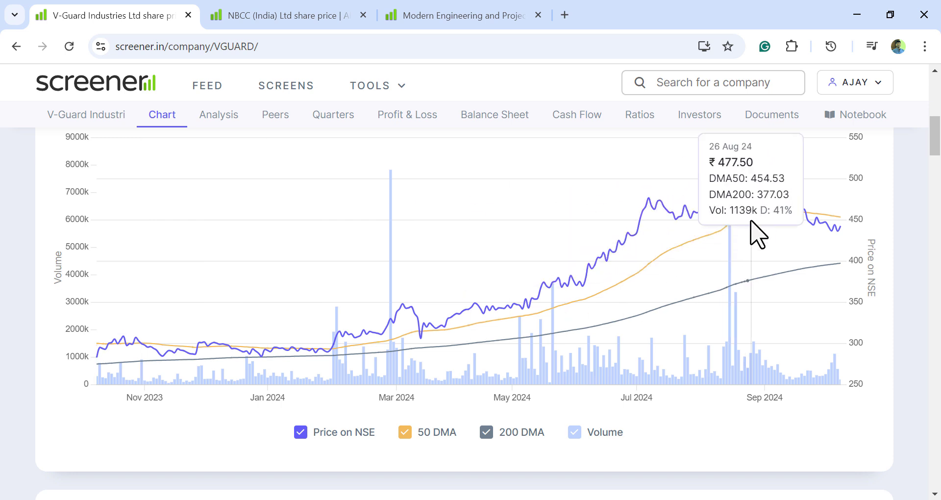
scroll(735, 189, "up", 2)
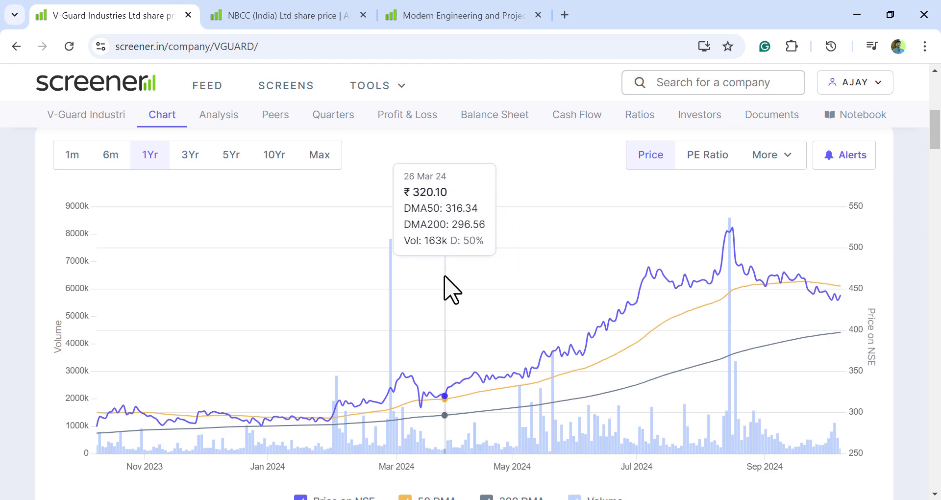
scroll(448, 294, "down", 10)
scroll(451, 297, "up", 7)
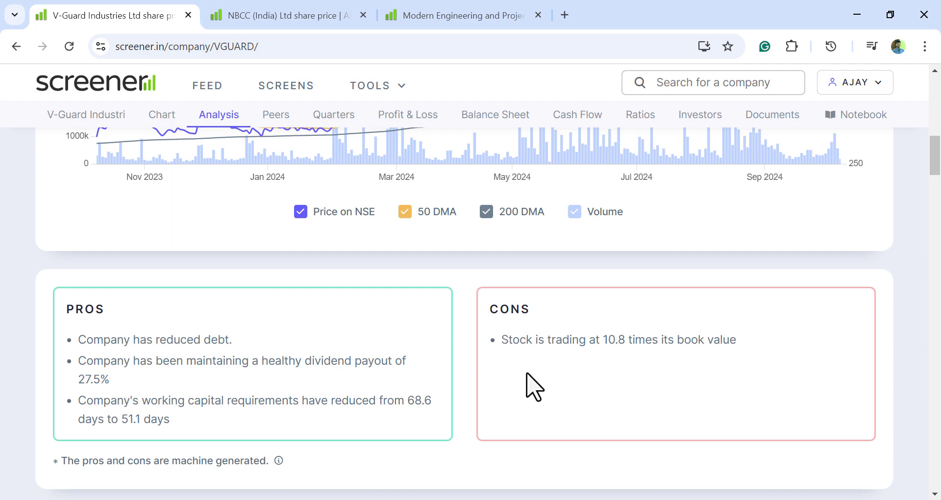
scroll(527, 384, "down", 6)
Step: Scroll through V-Guard's Quarters, Profit & Loss and Balance Sheet tables down to Cash Flows
scroll(514, 344, "down", 12)
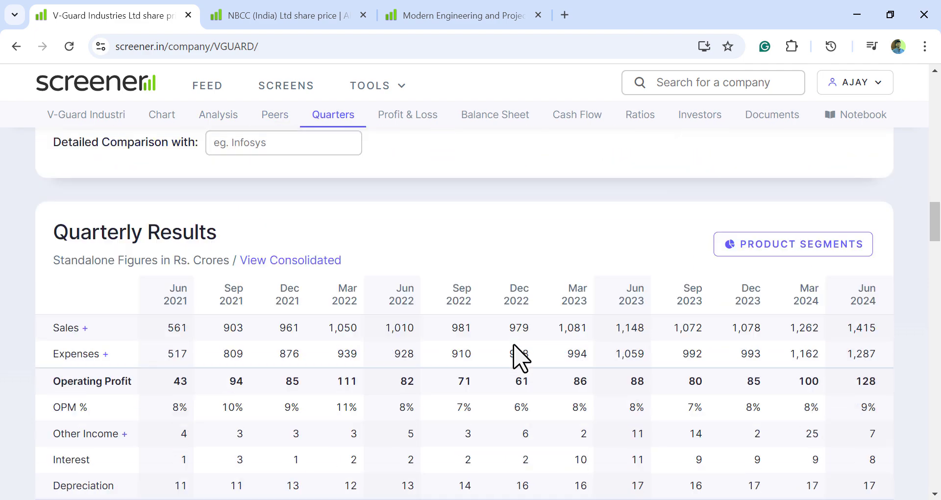
scroll(510, 345, "up", 4)
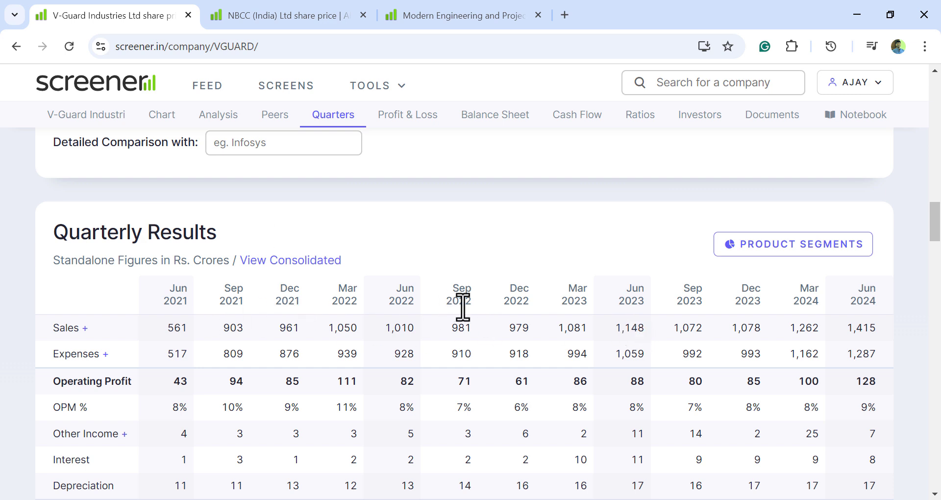
scroll(464, 316, "down", 9)
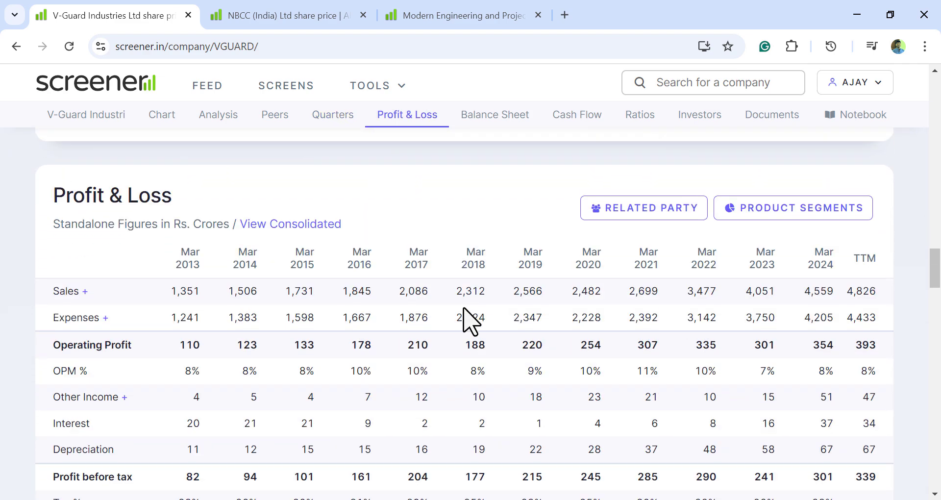
scroll(516, 325, "down", 2)
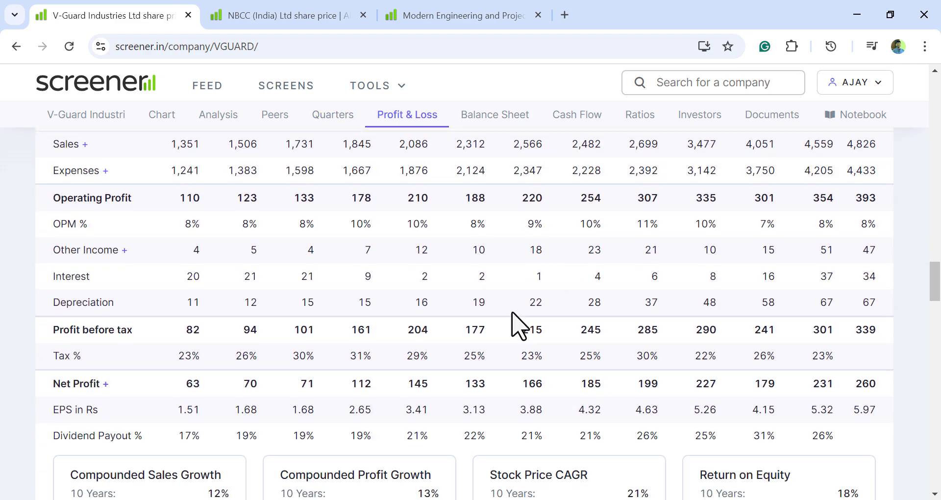
scroll(432, 333, "up", 1)
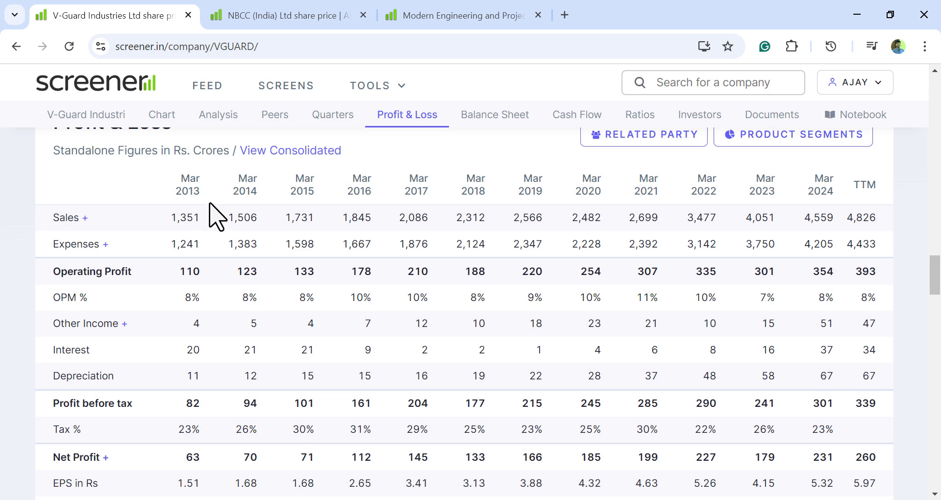
scroll(220, 236, "down", 1)
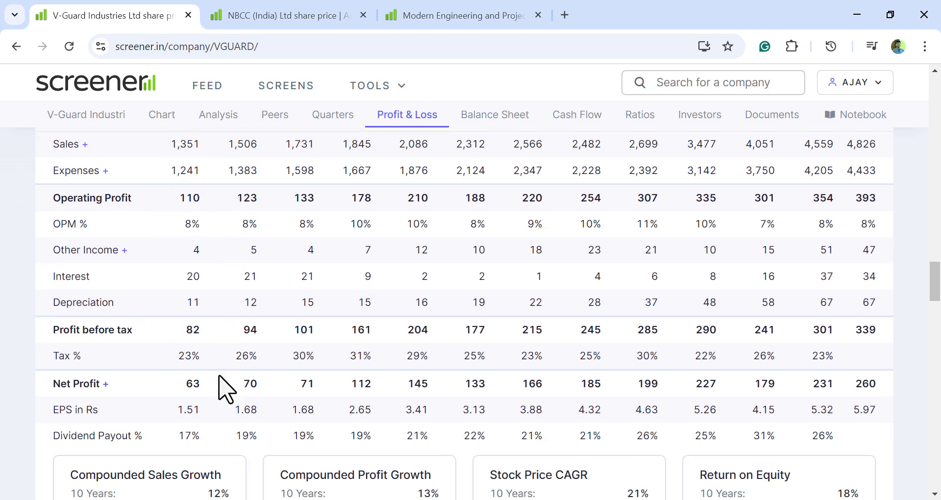
scroll(801, 278, "up", 1)
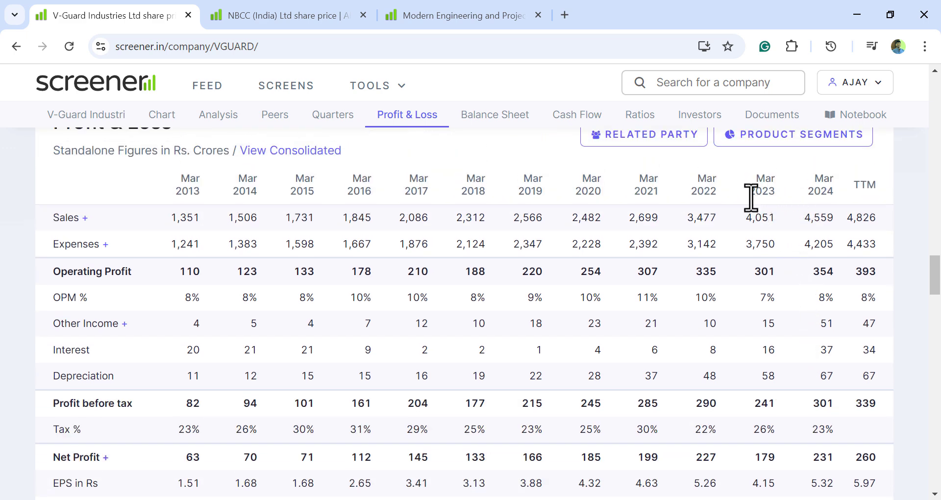
scroll(763, 244, "down", 1)
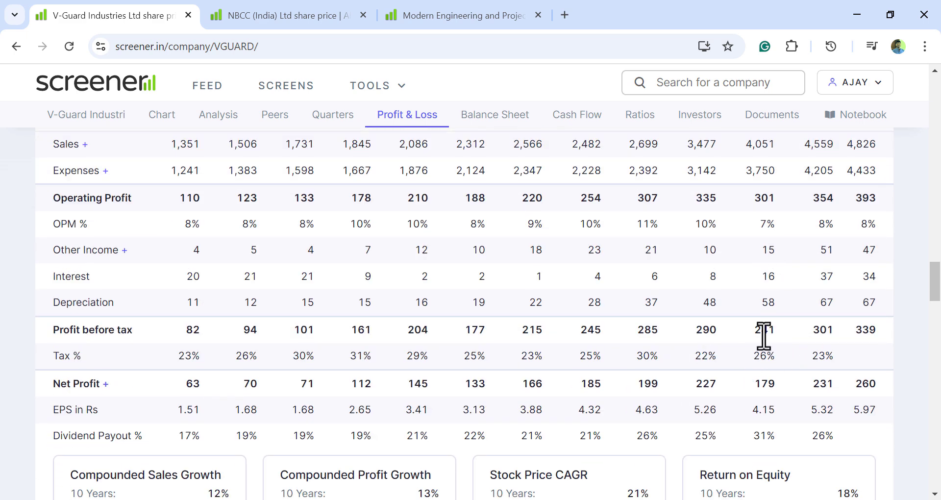
scroll(783, 346, "down", 3)
scroll(767, 341, "down", 3)
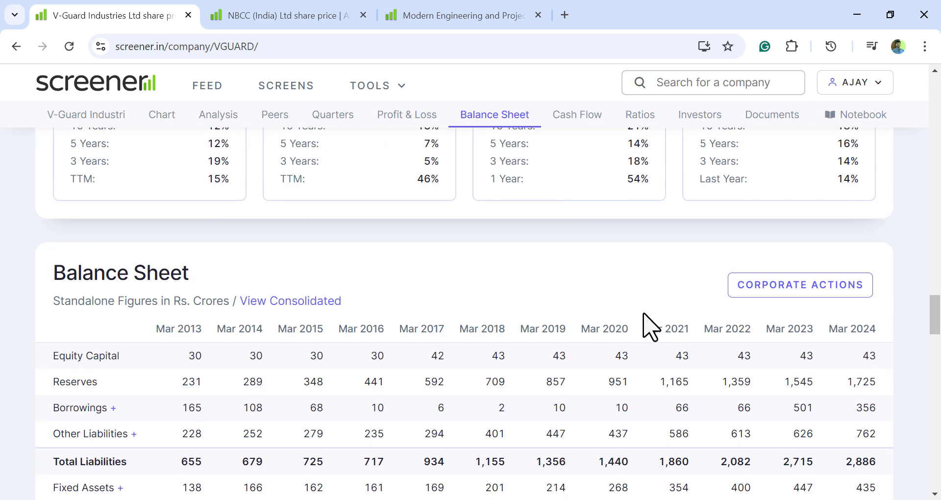
scroll(305, 176, "down", 1)
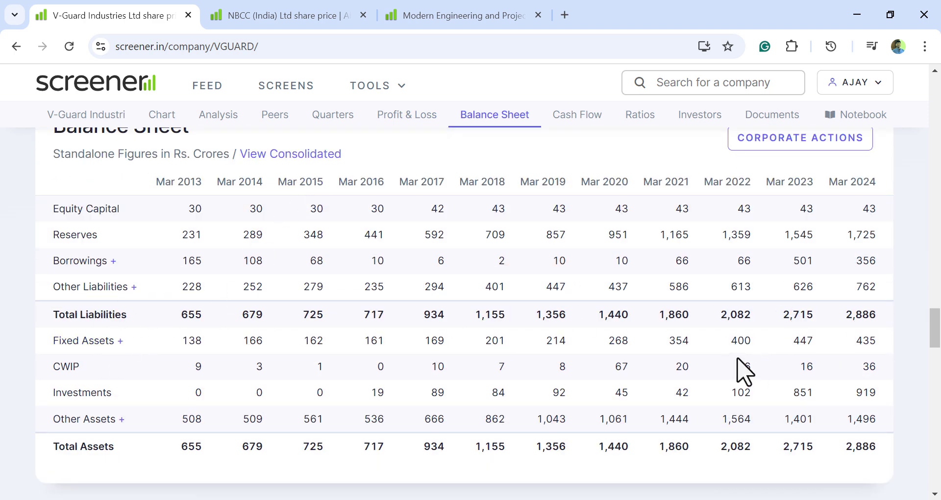
scroll(765, 363, "down", 4)
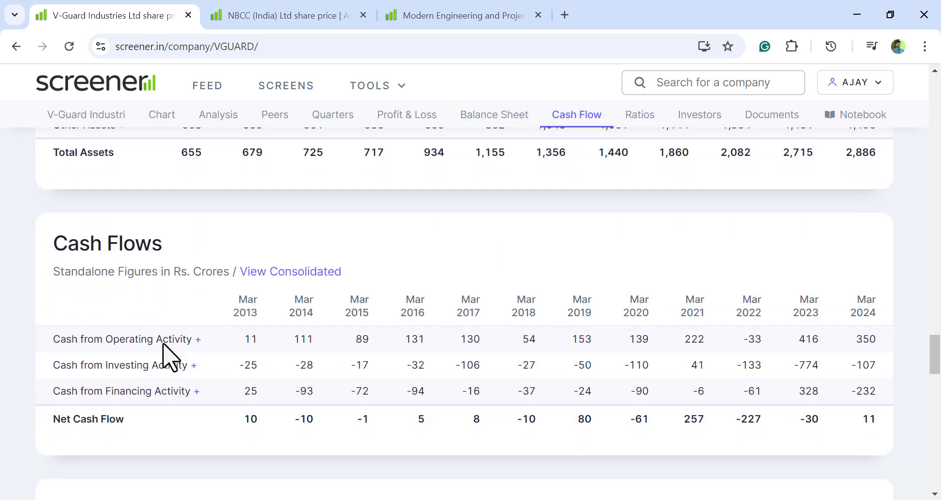
Step: Scroll past V-Guard's Ratios and Shareholding Pattern tables down to the Documents section
scroll(504, 340, "down", 4)
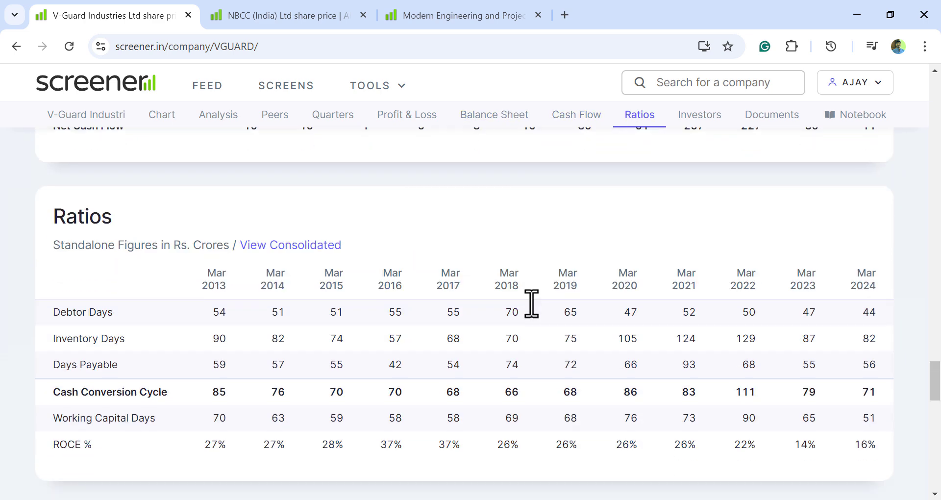
scroll(854, 399, "down", 3)
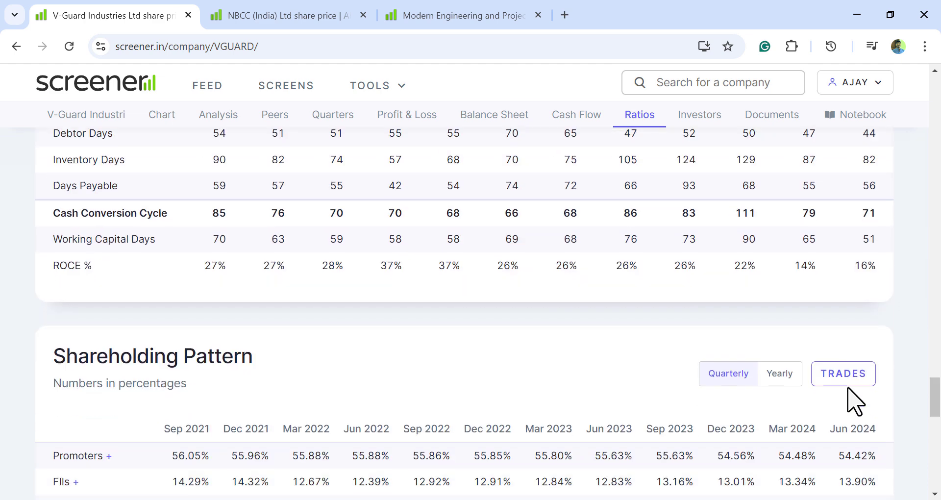
scroll(833, 387, "down", 3)
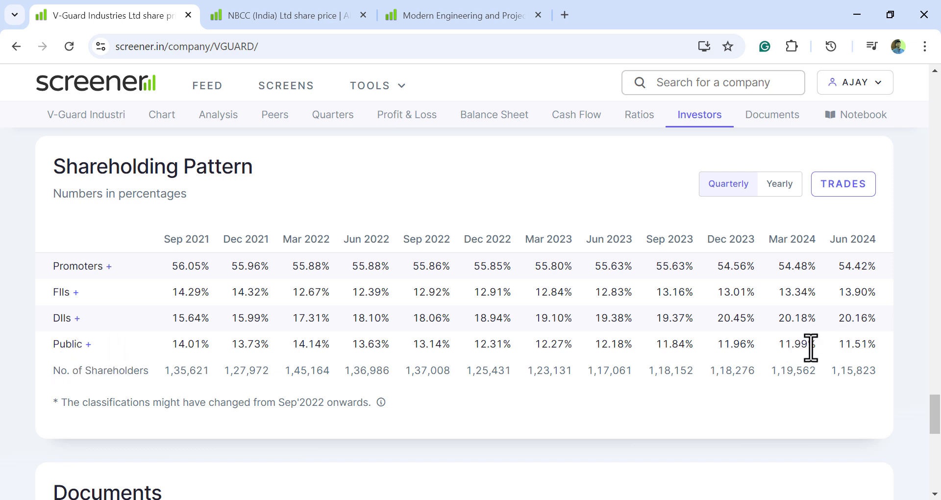
scroll(403, 299, "down", 6)
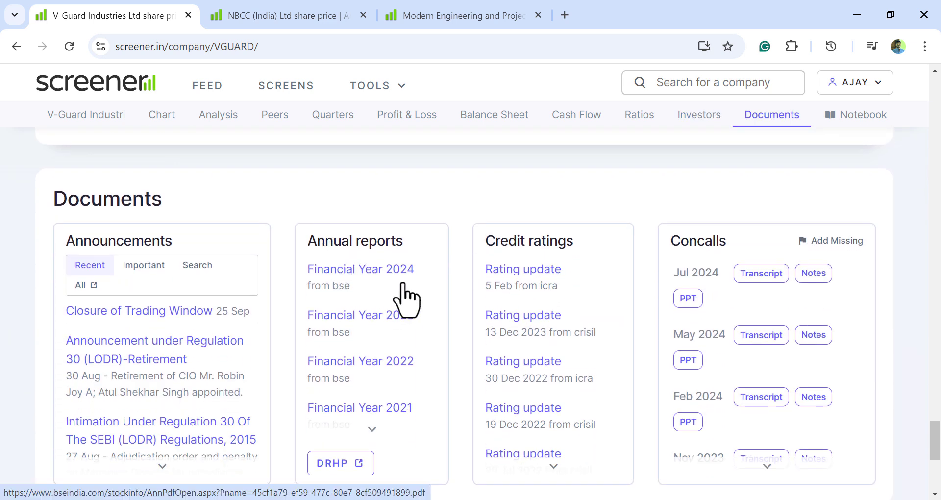
Step: Open the Financial Year 2024 annual report PDF, skim it, then return to V-Guard's Screener tab
left_click(385, 273)
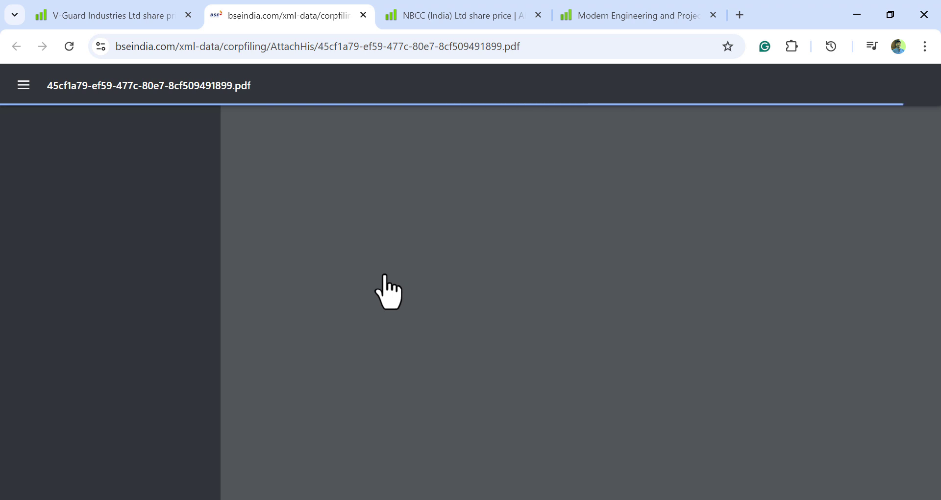
scroll(563, 231, "down", 5)
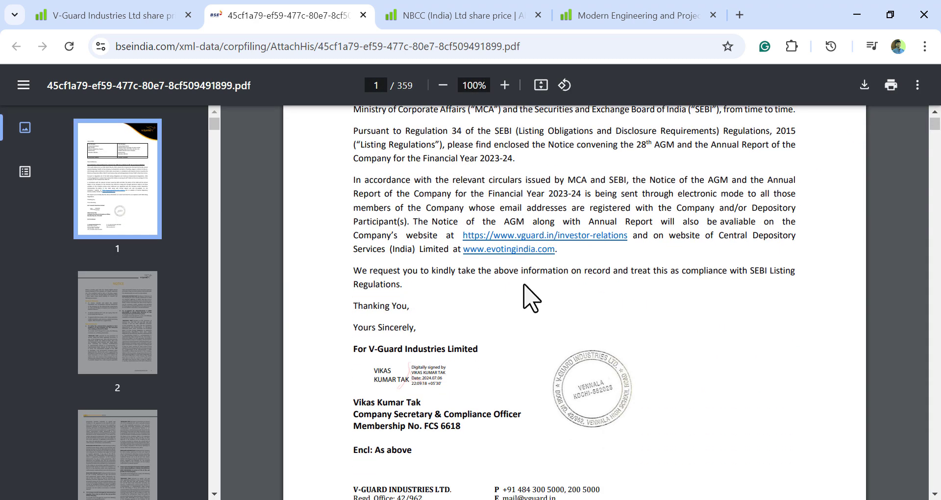
scroll(506, 300, "down", 10)
left_click(102, 3)
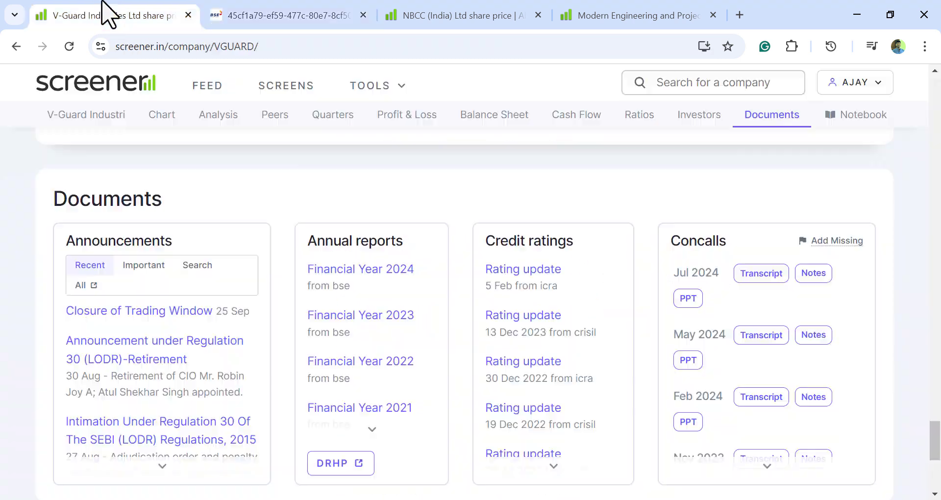